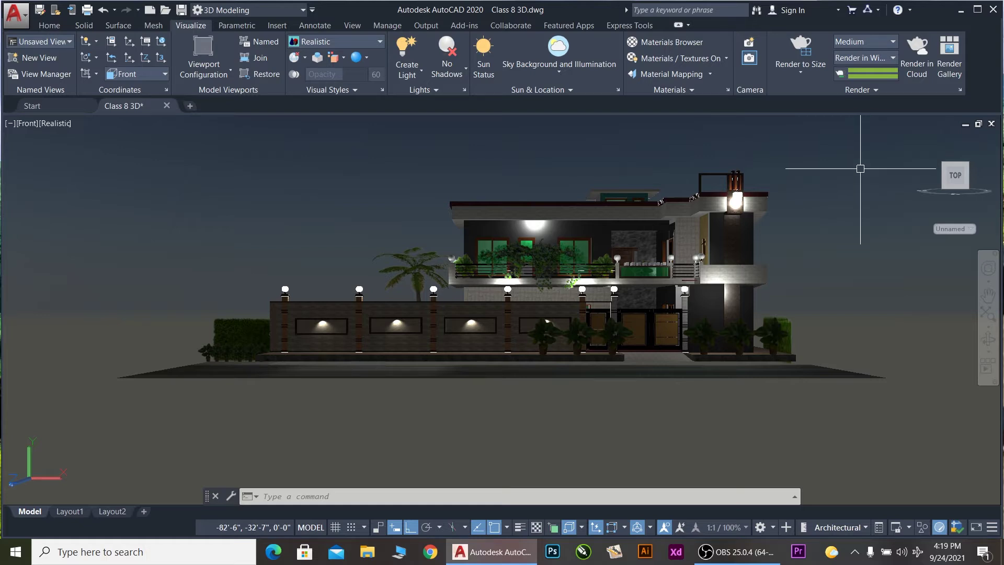
pyautogui.click(731, 131)
pyautogui.press('Delete')
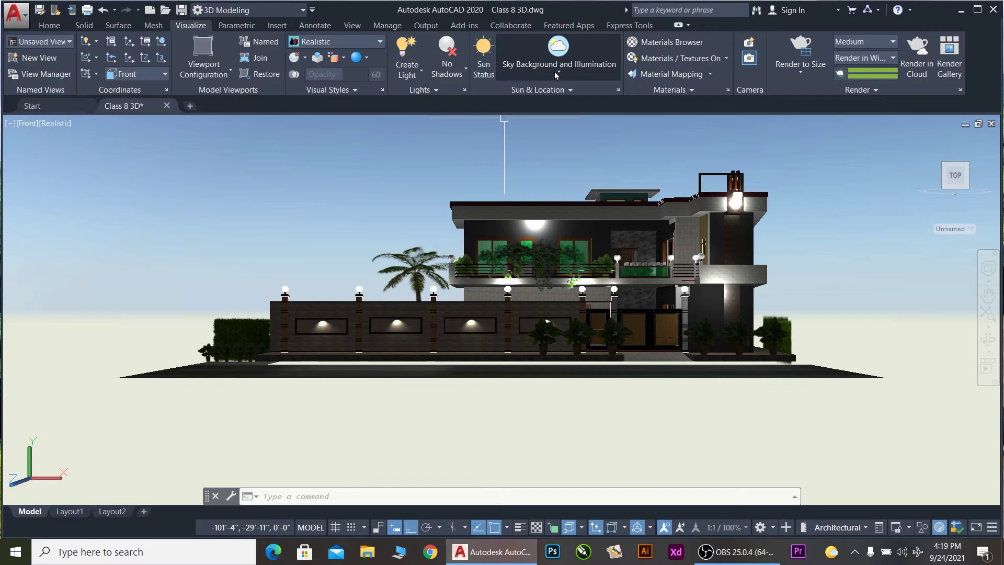
# Step: Turn on Full Shadows for the front view and dismiss the 3D display performance notice
pyautogui.click(464, 70)
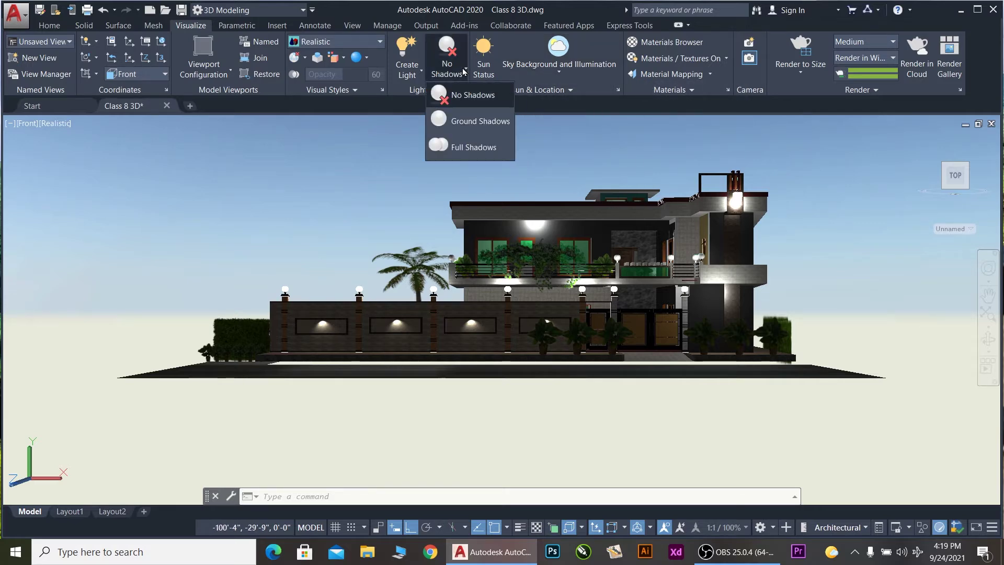
pyautogui.press('Escape')
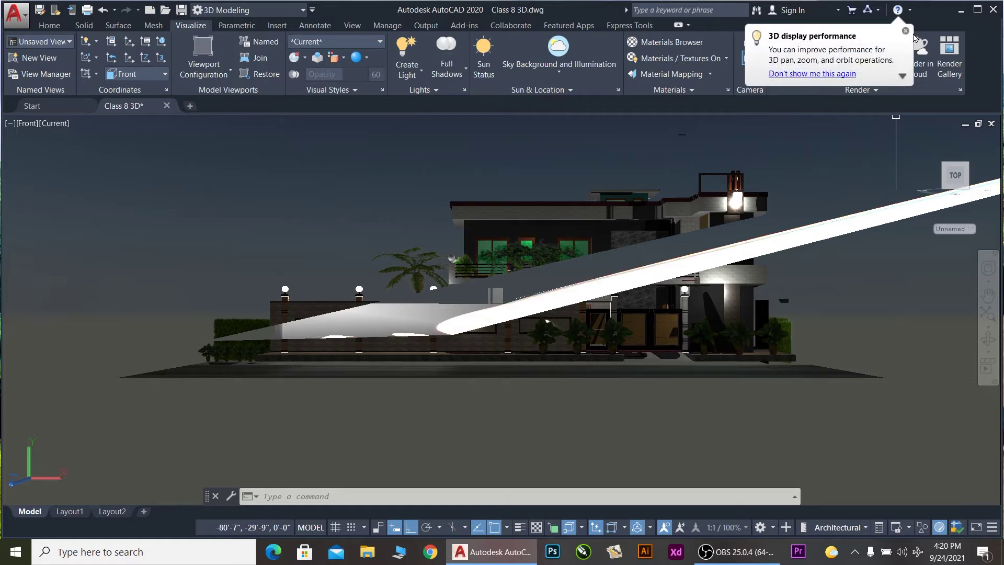
pyautogui.click(906, 31)
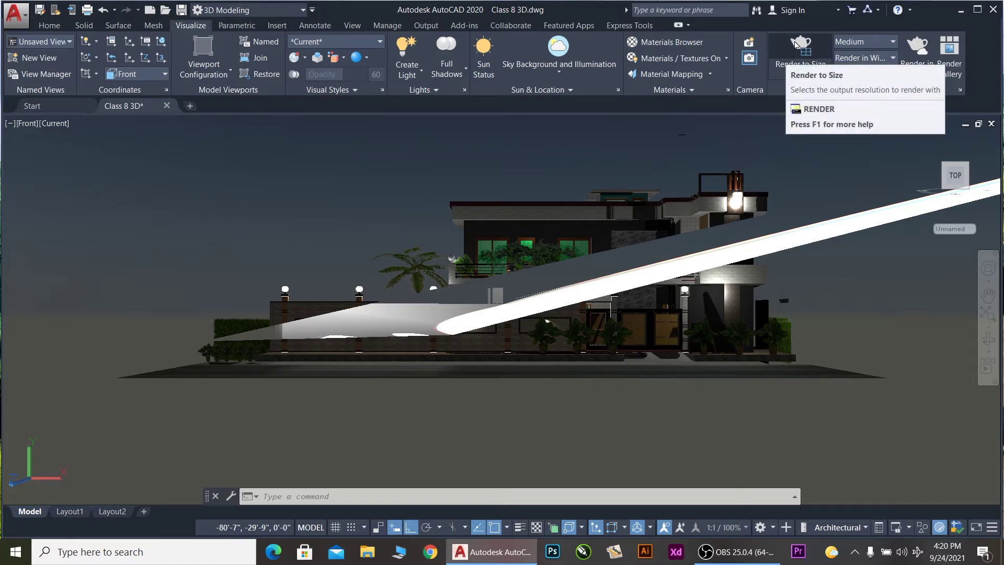
# Step: Render the front view at Medium quality and 1024 x 768 px, continuing past the missing assets, and inspect the rendered house
pyautogui.click(878, 45)
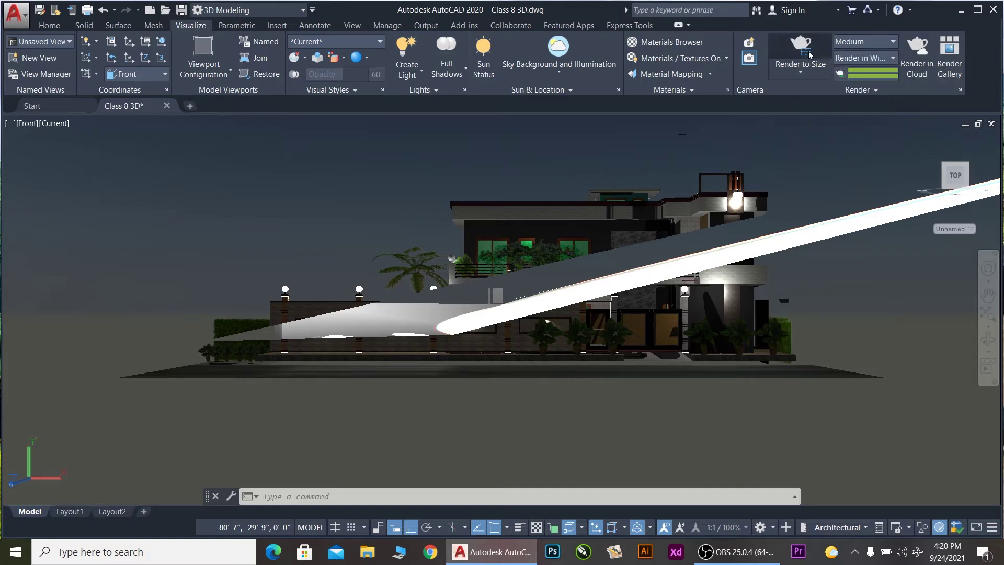
pyautogui.click(801, 73)
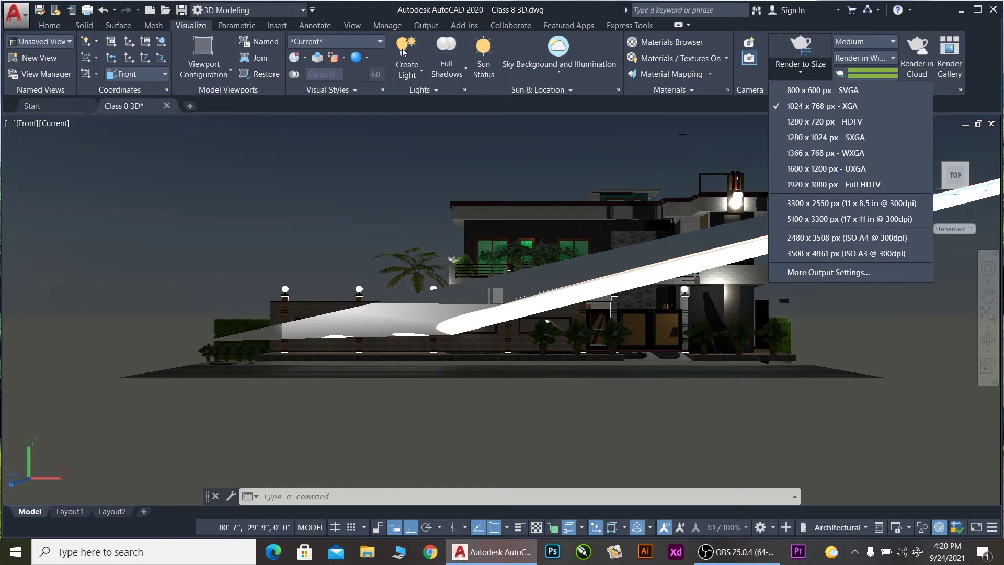
pyautogui.click(795, 49)
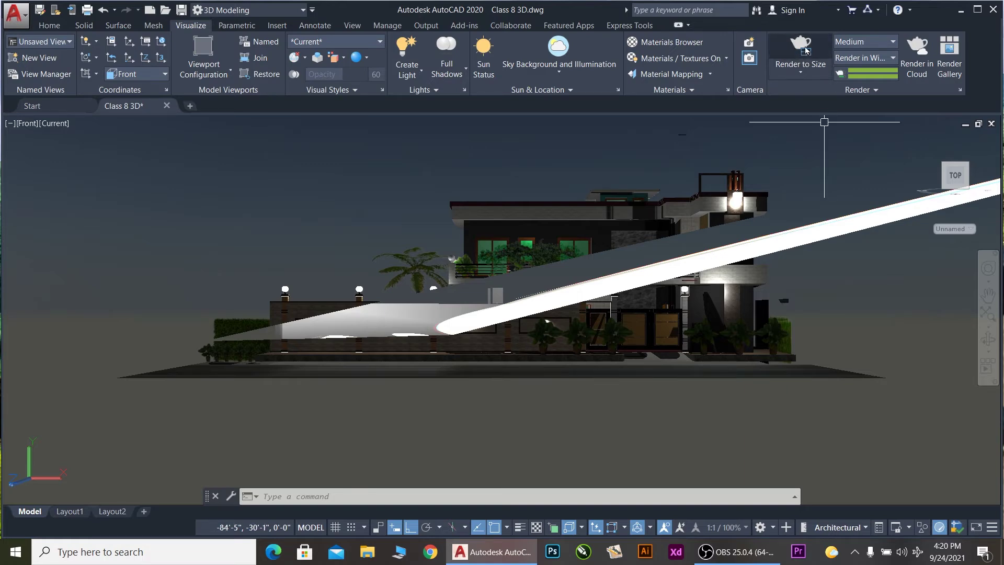
pyautogui.click(806, 50)
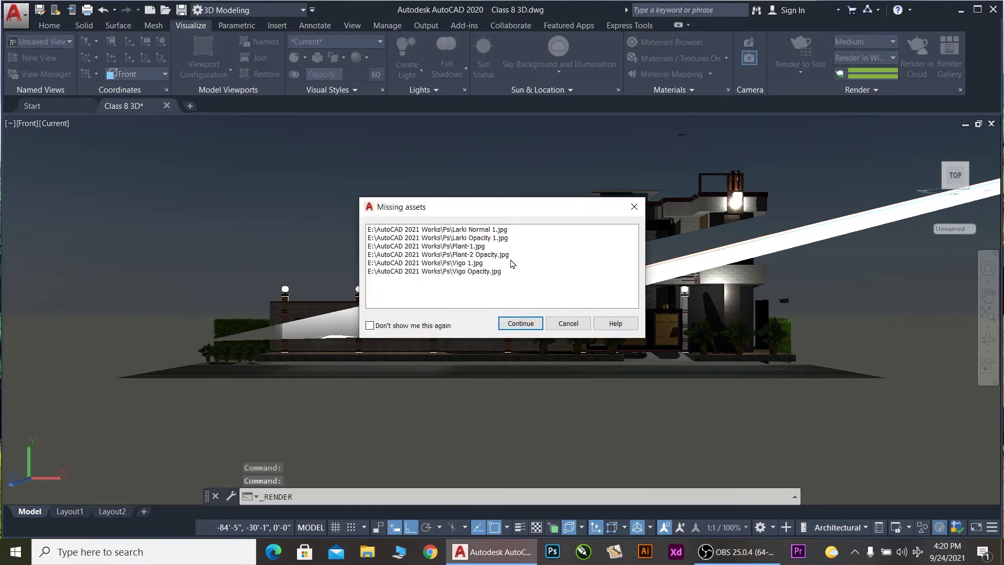
pyautogui.click(520, 324)
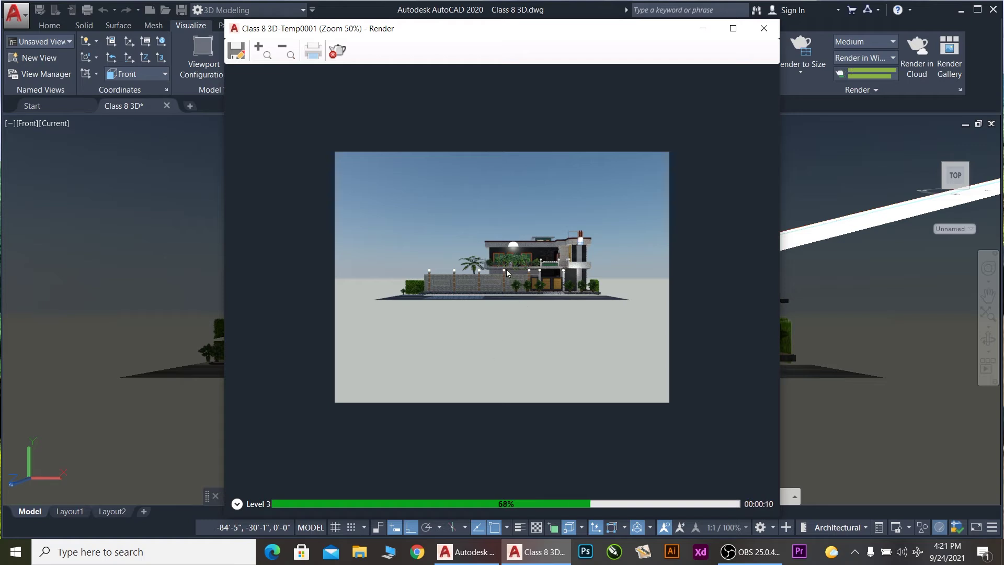
pyautogui.scroll(1, 561, 259)
pyautogui.scroll(-1, 351, 284)
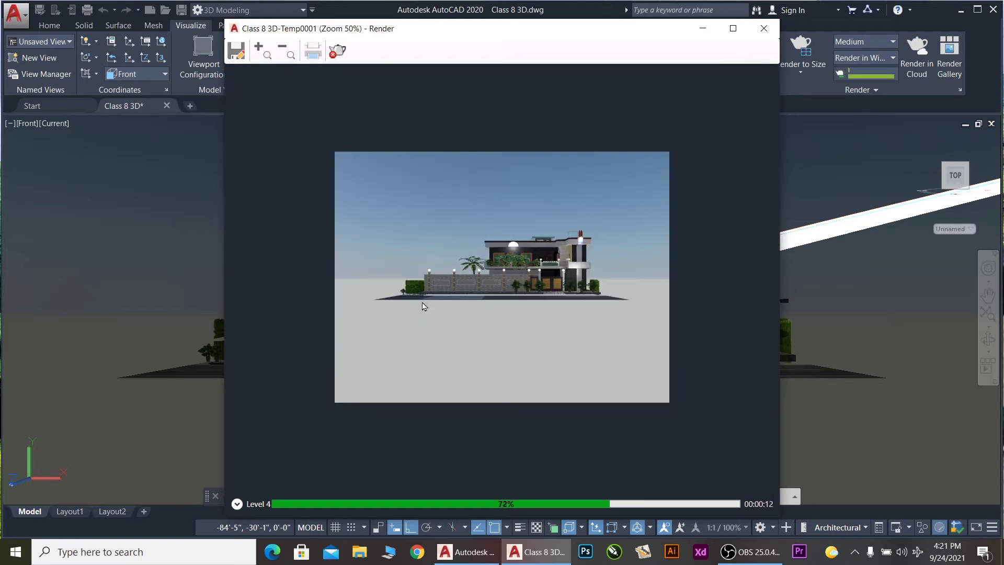
pyautogui.scroll(1, 421, 301)
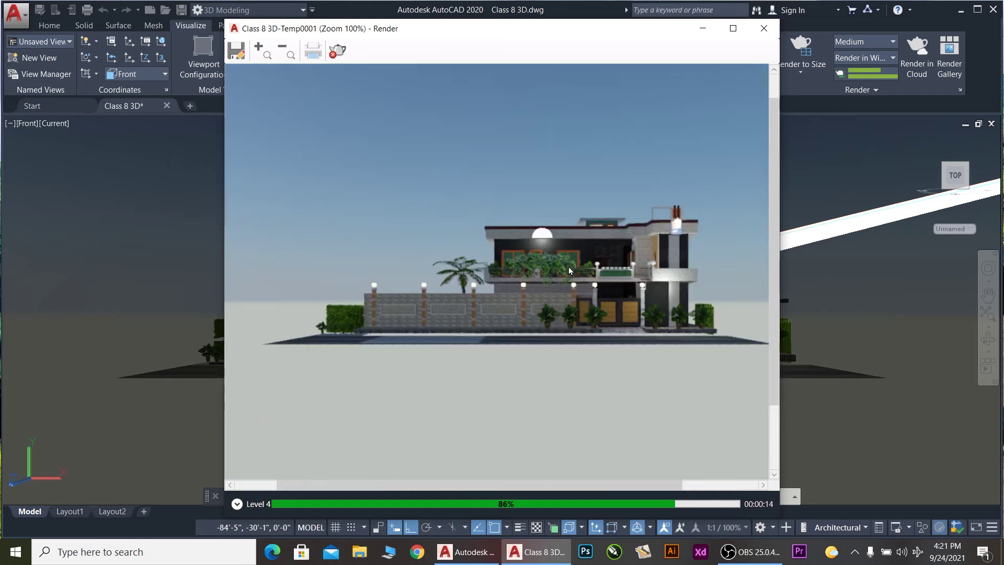
pyautogui.scroll(-1, 492, 247)
pyautogui.scroll(2, 492, 248)
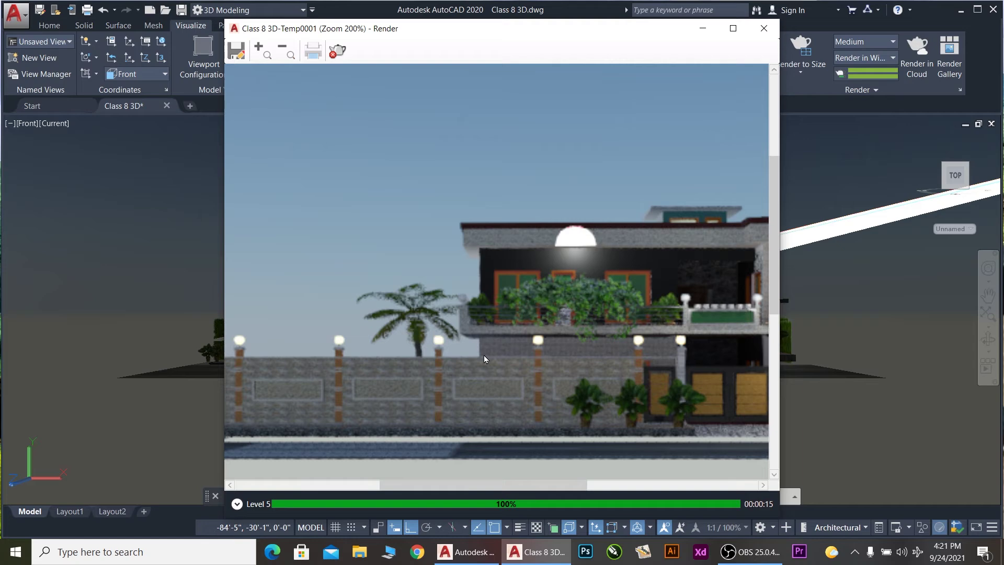
pyautogui.scroll(-1, 493, 343)
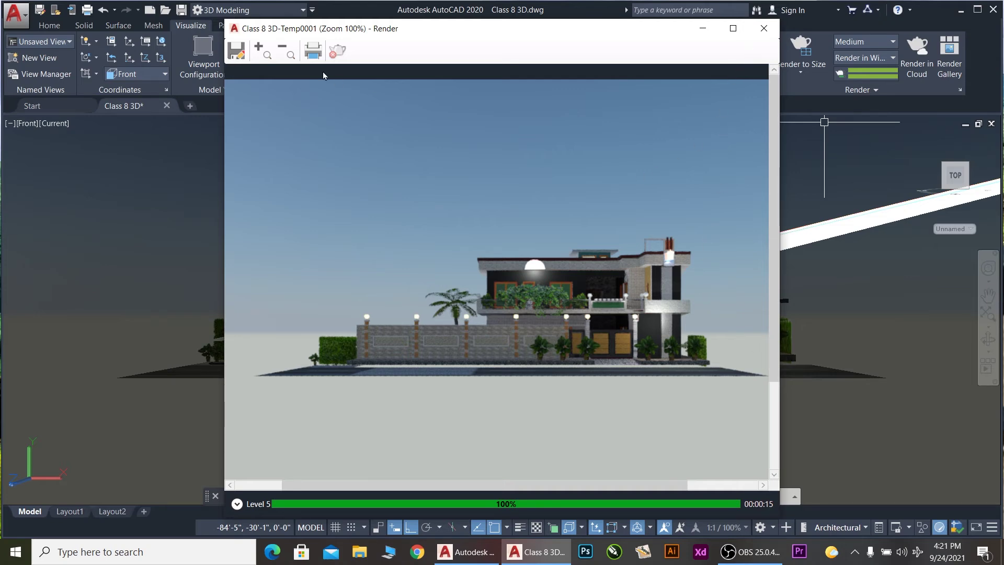
# Step: Save the rendered image to the Desktop as the PNG file Class 8 3D-Temp0001.png
pyautogui.click(236, 53)
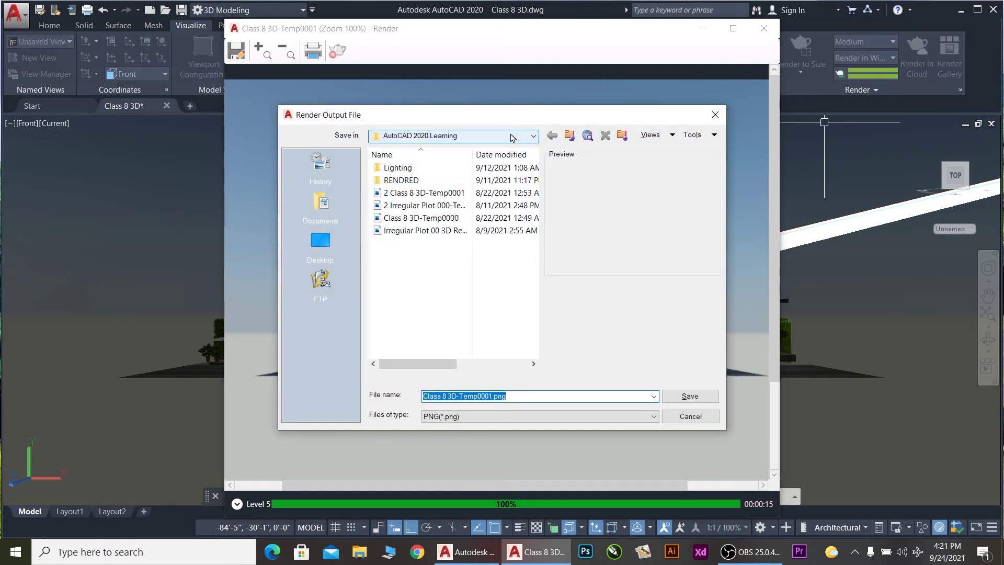
pyautogui.click(512, 137)
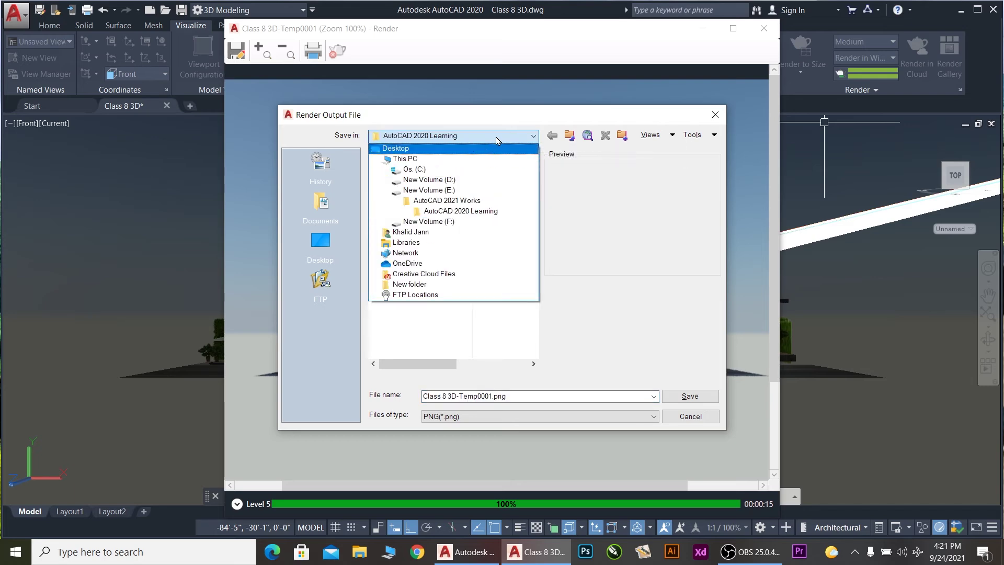
pyautogui.click(496, 137)
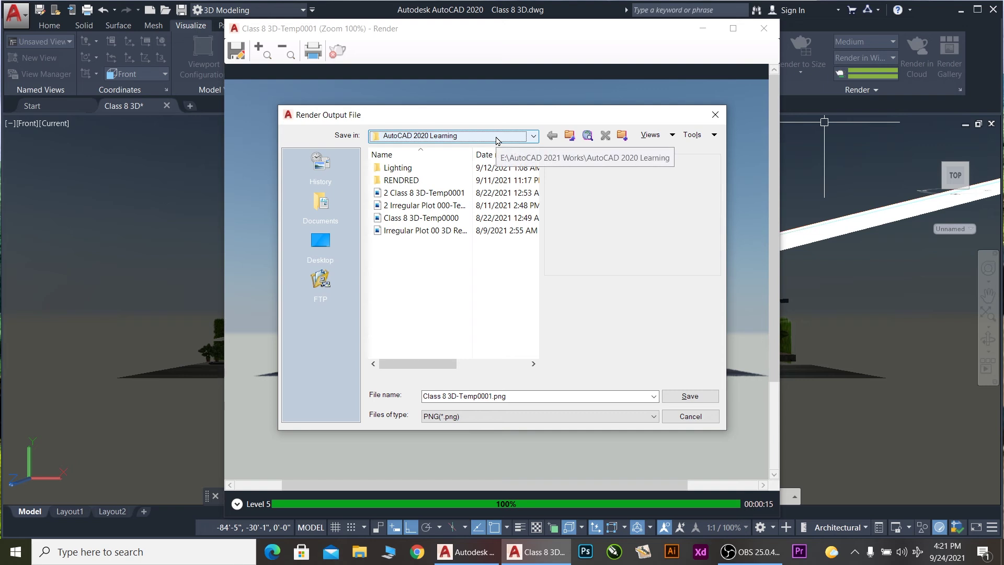
pyautogui.click(497, 138)
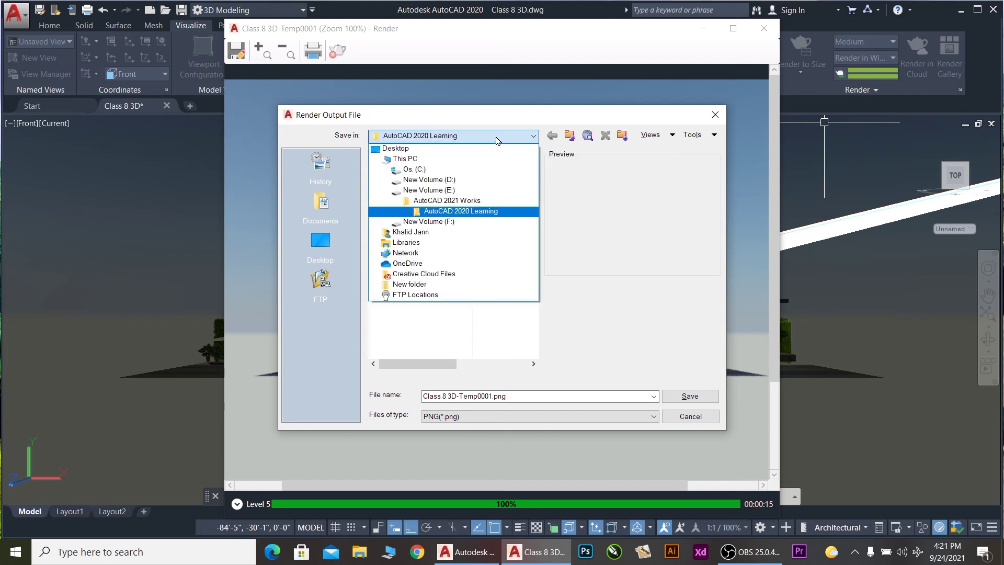
pyautogui.click(411, 149)
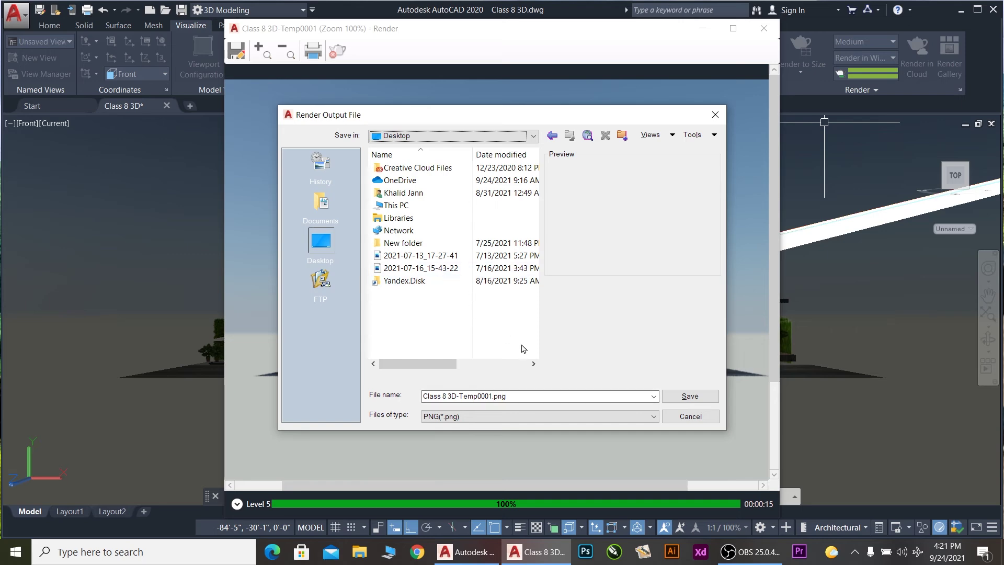
pyautogui.click(700, 399)
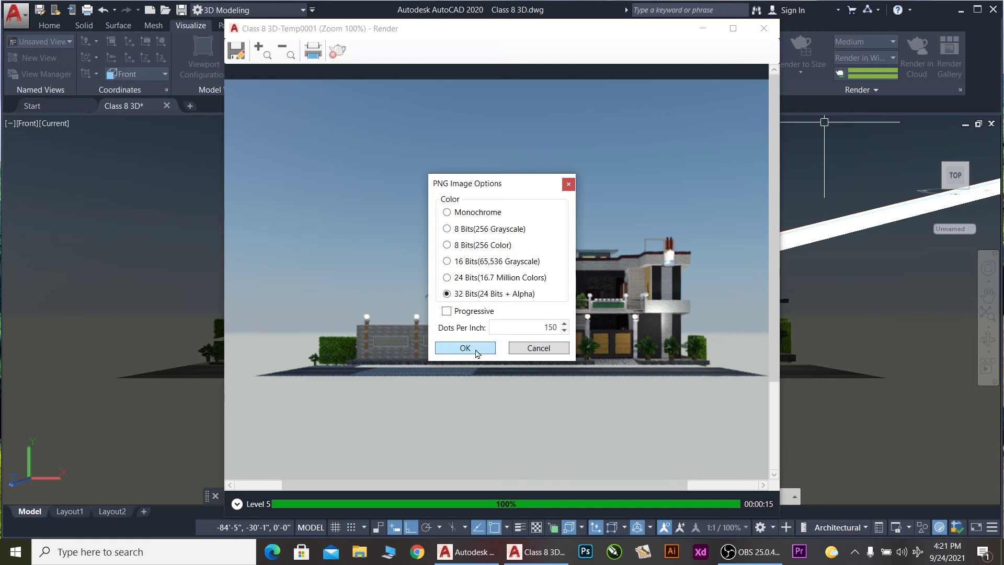
# Step: Set the PNG image's resolution to 300 dots per inch and finish the export
pyautogui.doubleClick(547, 328)
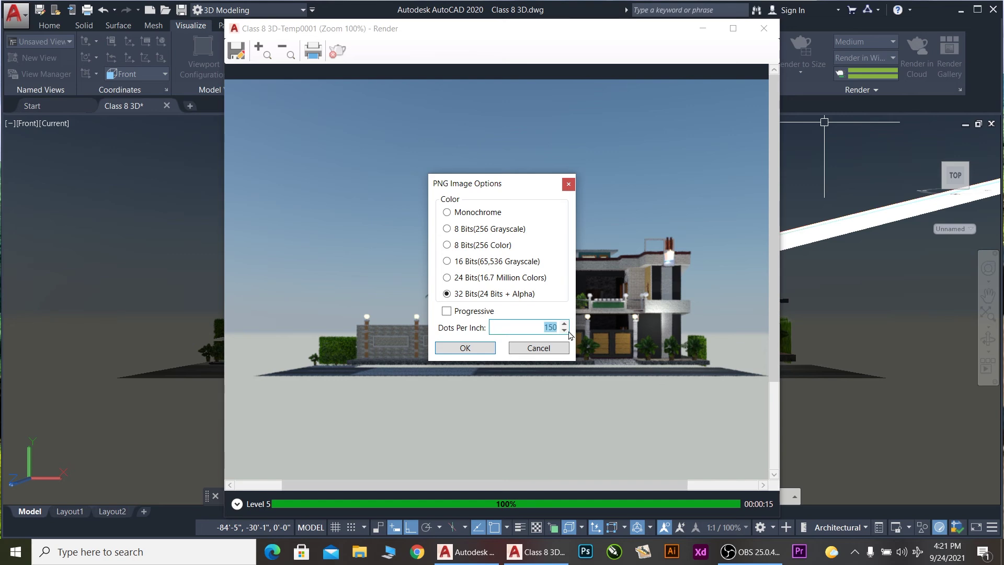
pyautogui.write('300')
pyautogui.click(485, 349)
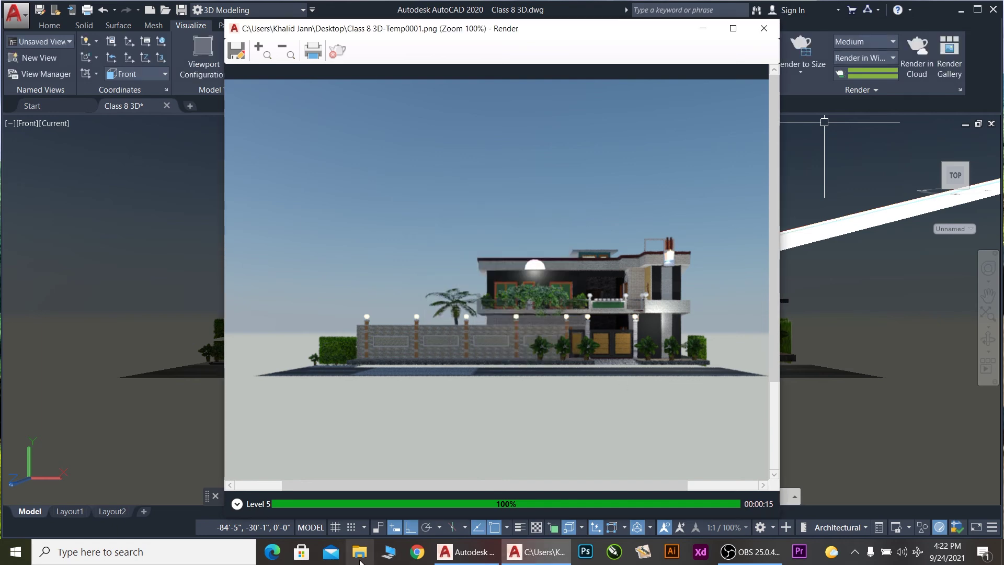
# Step: Switch to File Explorer and open the Class 8 3D-Temp0001 image from the Desktop folder
pyautogui.click(361, 554)
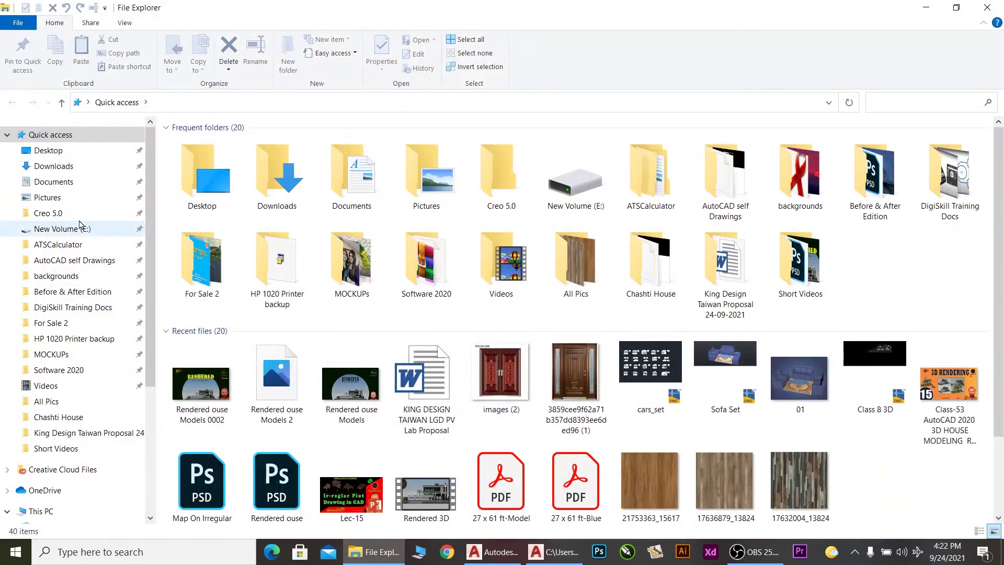
pyautogui.click(61, 151)
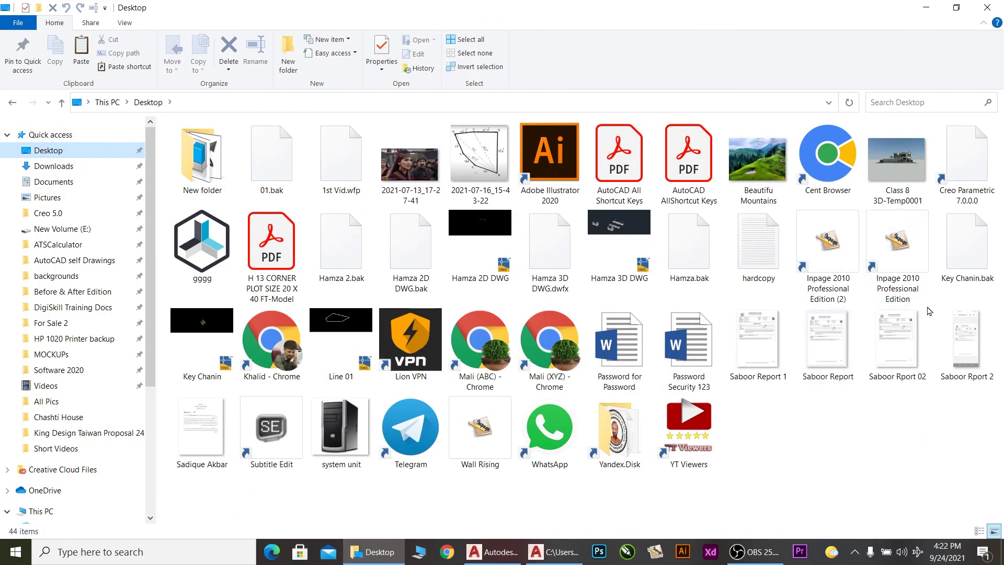
pyautogui.doubleClick(891, 172)
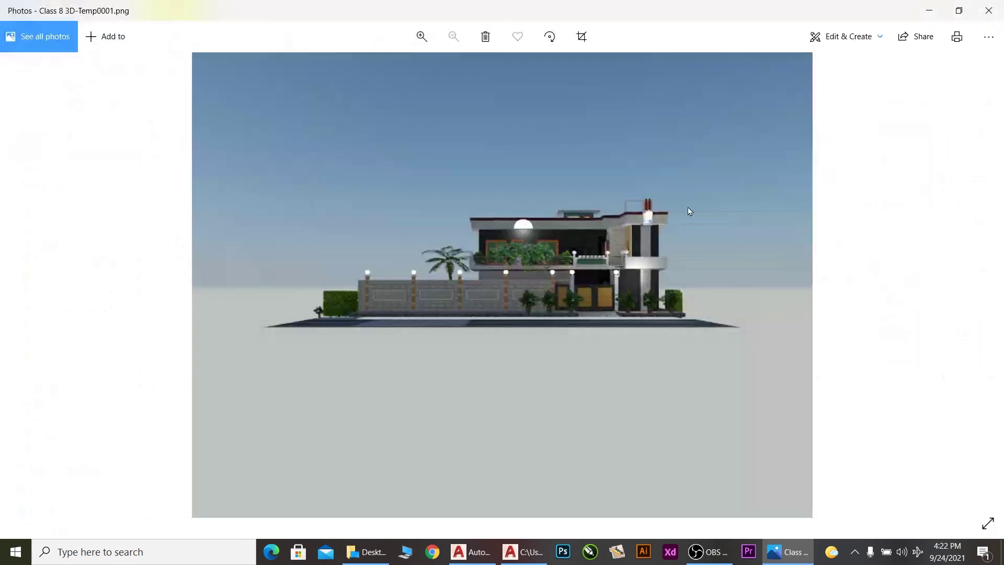
# Step: Examine the image quality of the rendered house at different magnifications, including in full screen
pyautogui.keyDown('ctrl'); pyautogui.scroll(3, 660, 227); pyautogui.keyUp('ctrl')
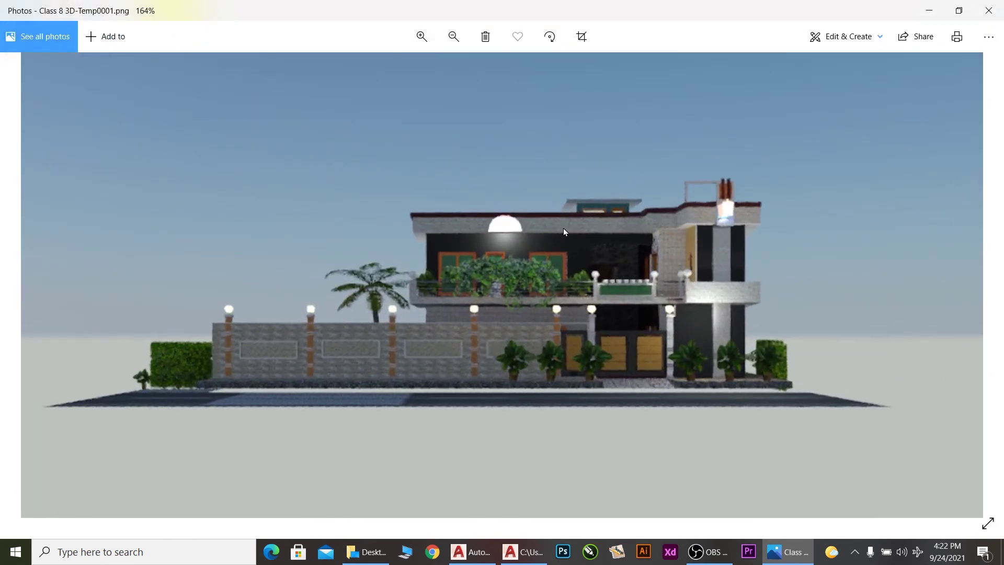
pyautogui.keyDown('ctrl'); pyautogui.scroll(-2, 563, 228); pyautogui.keyUp('ctrl')
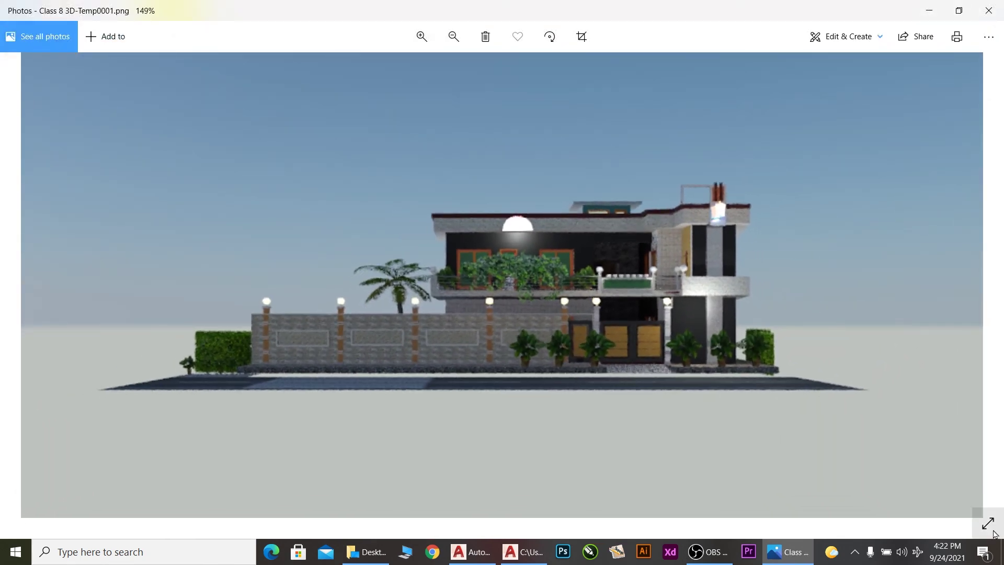
pyautogui.click(993, 531)
pyautogui.keyDown('ctrl'); pyautogui.scroll(3, 586, 316); pyautogui.keyUp('ctrl')
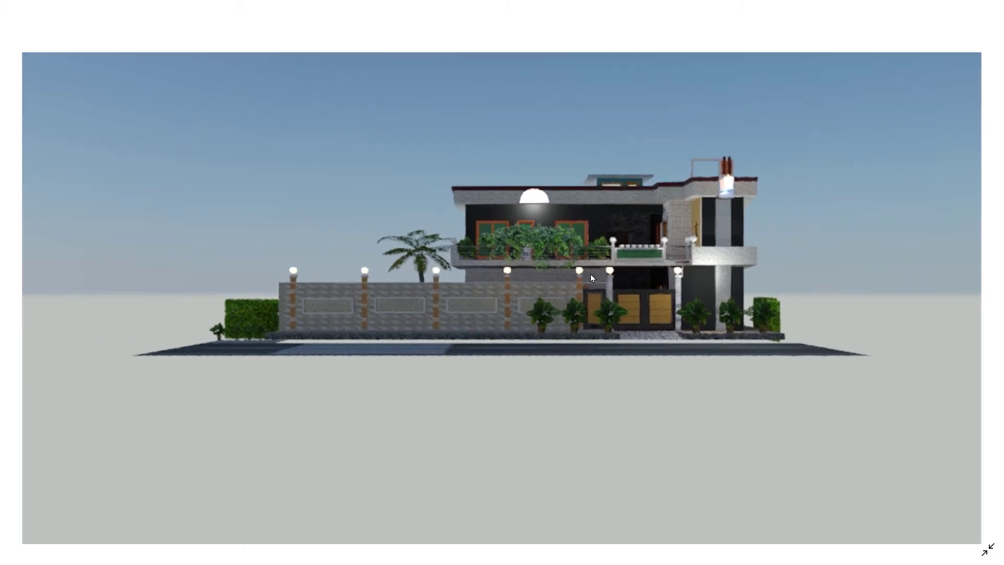
pyautogui.scroll(-2, 591, 274)
pyautogui.scroll(4, 562, 197)
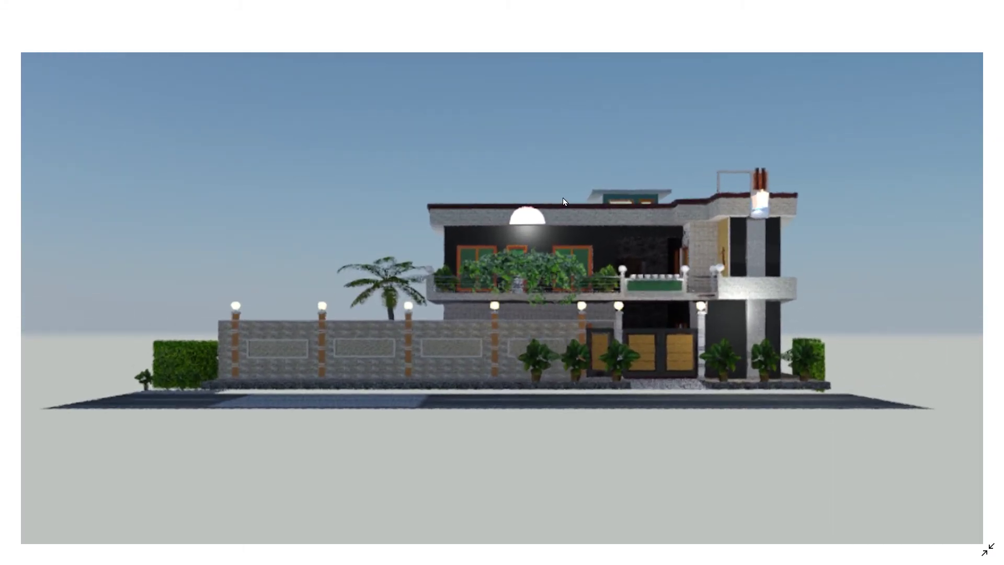
pyautogui.scroll(-3, 562, 198)
pyautogui.press('Escape')
pyautogui.moveTo(530, 553)
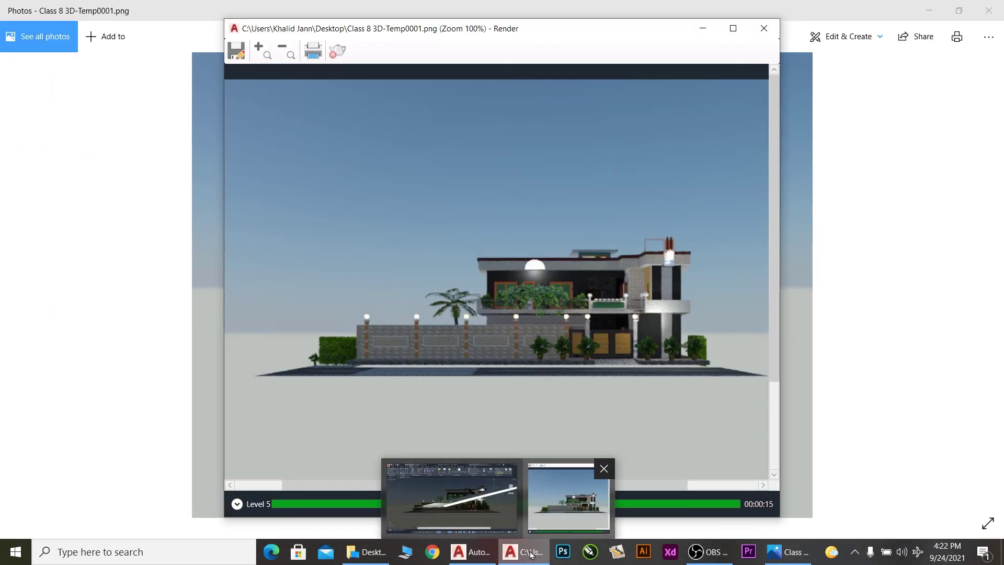